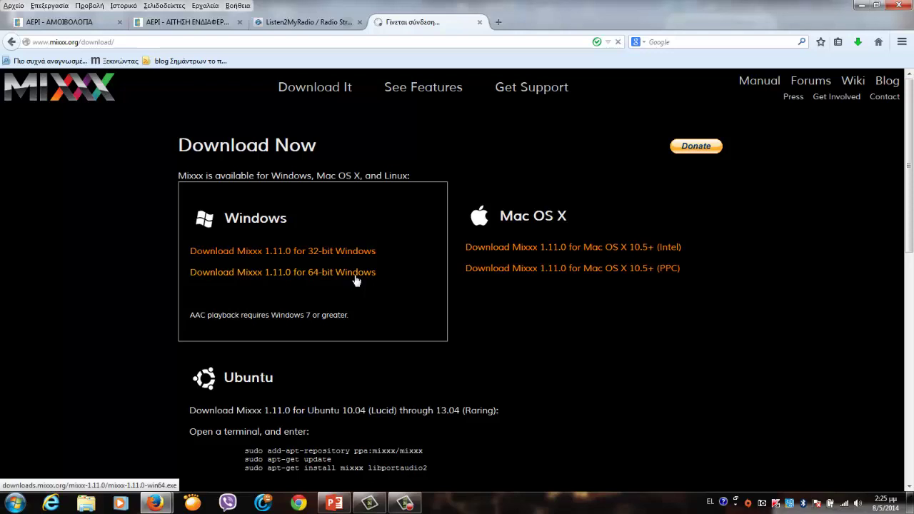
Download the Mixxx 1.11.0 installer for 64-bit Windows and save it to the desktop.
left_click(356, 274)
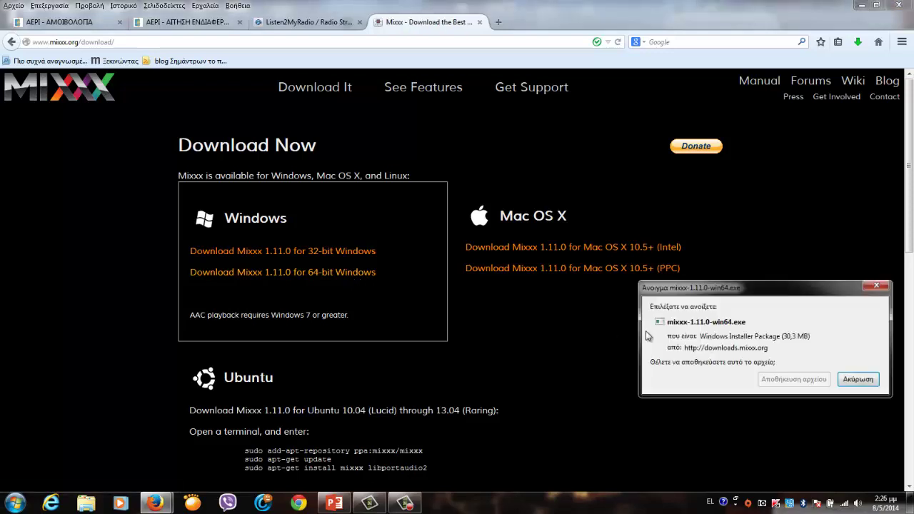
left_click(784, 379)
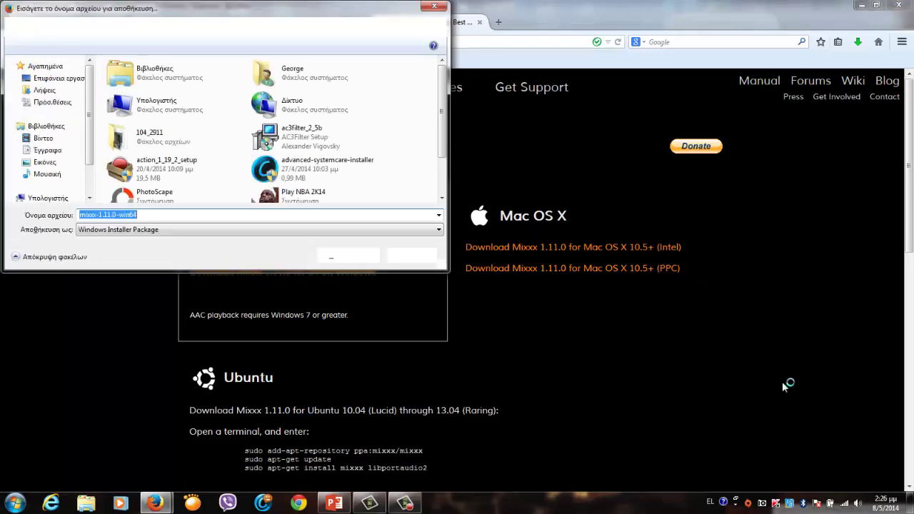
left_click(46, 77)
left_click(348, 255)
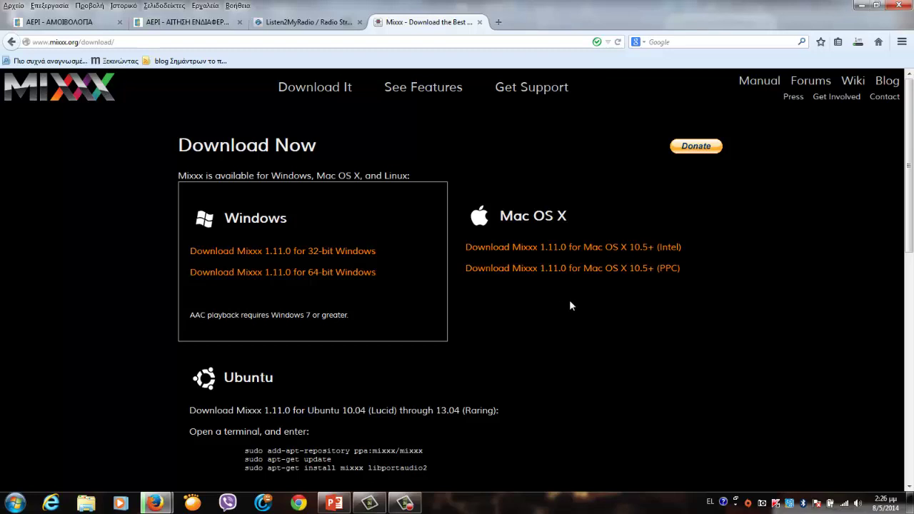
Run the downloaded installer, accept the license and install Mixxx for anyone using this computer in C:\Program Files\Mixxx.
left_click(858, 42)
left_click(801, 77)
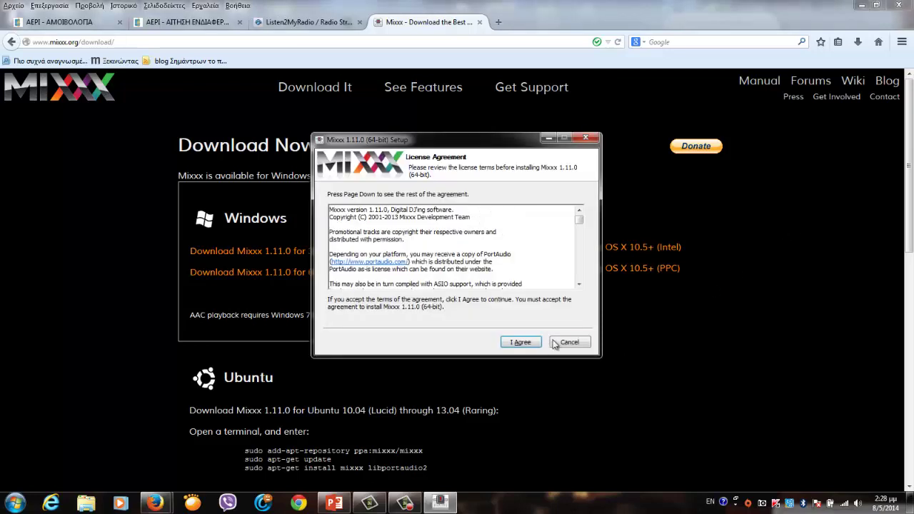
left_click(535, 344)
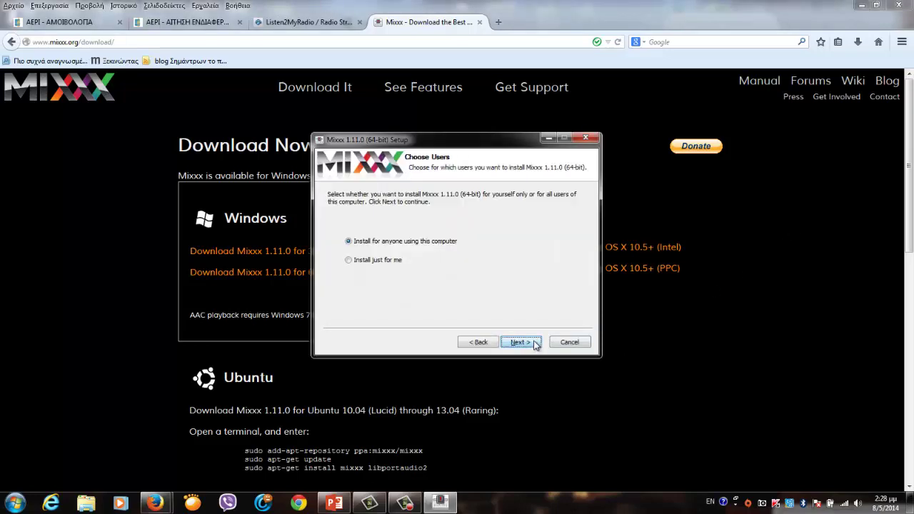
left_click(519, 342)
left_click(534, 342)
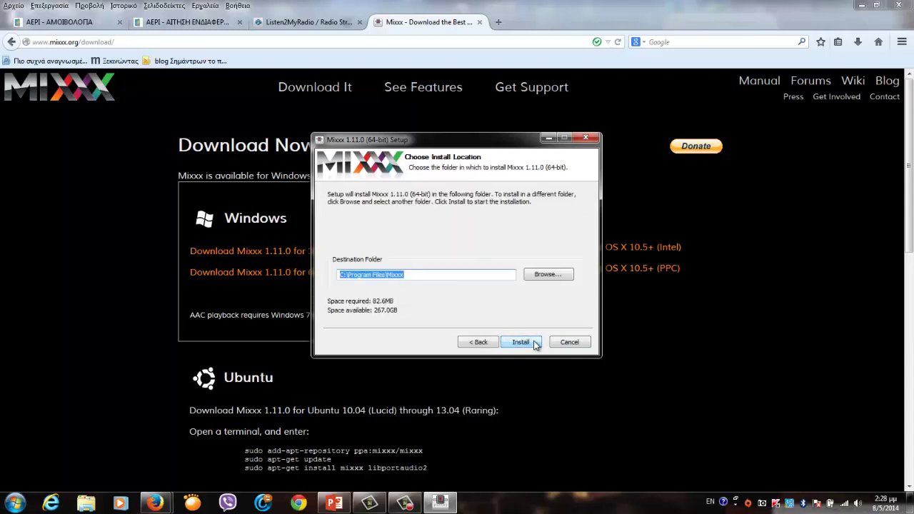
left_click(533, 342)
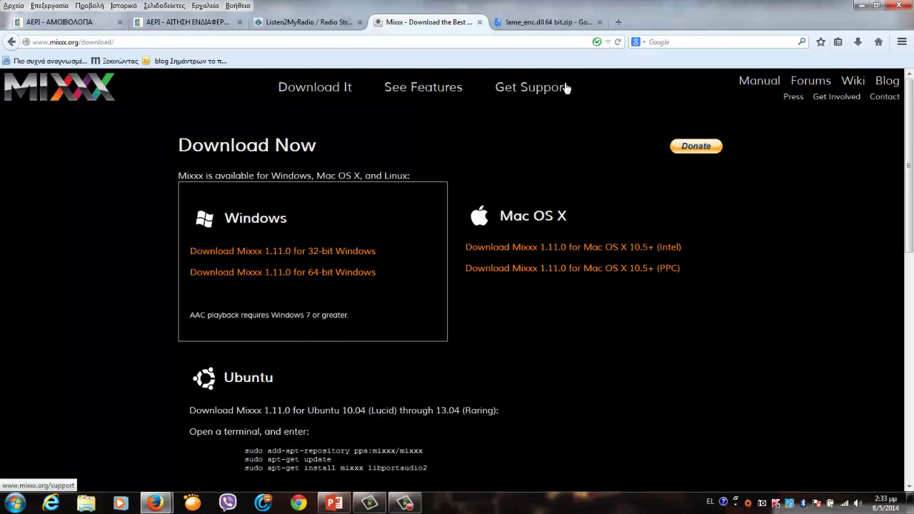
Download lame_enc.dll 64 bit.zip from its Google Drive page and open the archive in WinRAR.
left_click(561, 27)
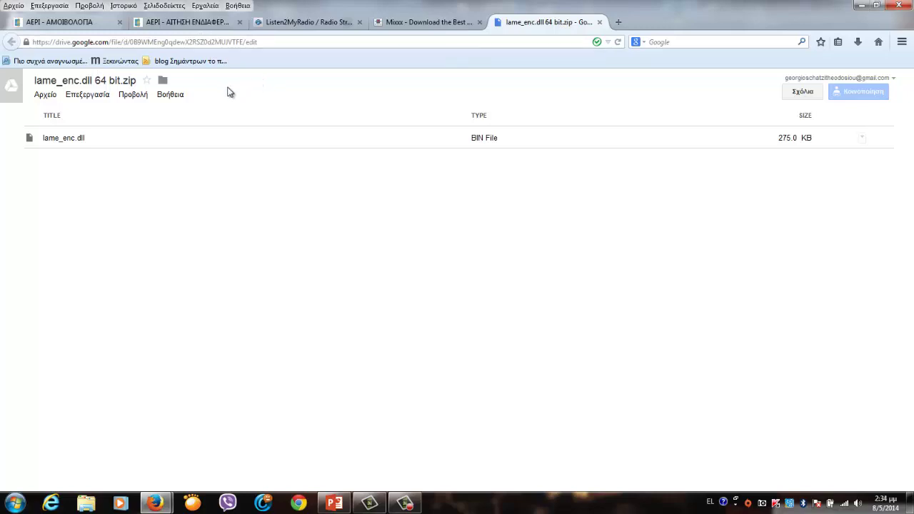
left_click(236, 43)
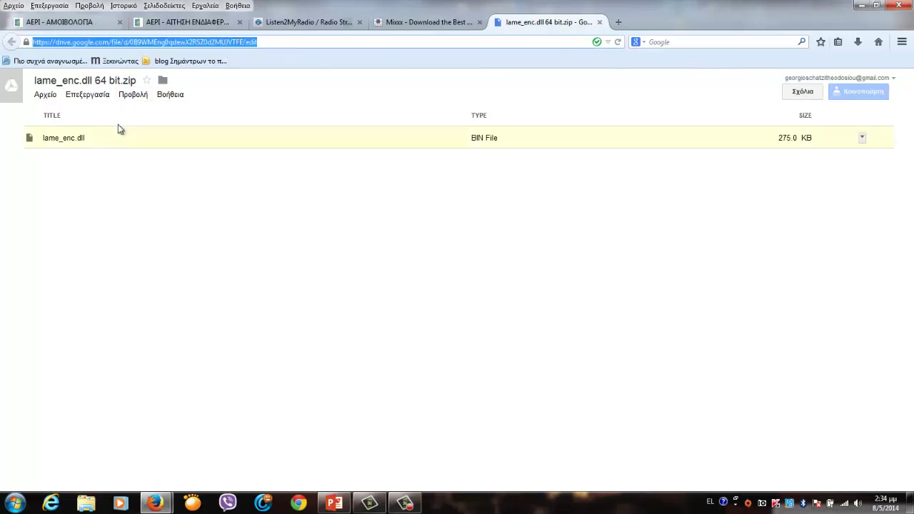
left_click(73, 143)
left_click_drag(73, 143, 663, 25)
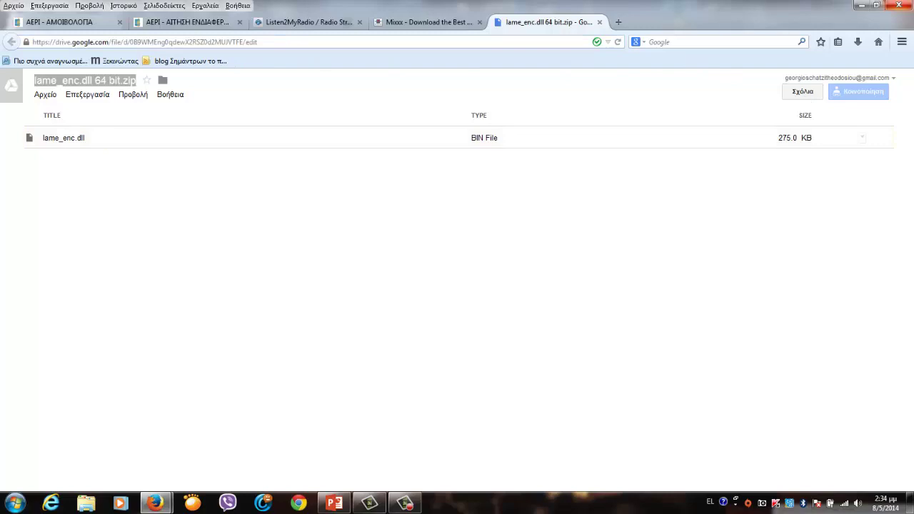
left_click(861, 138)
left_click(843, 172)
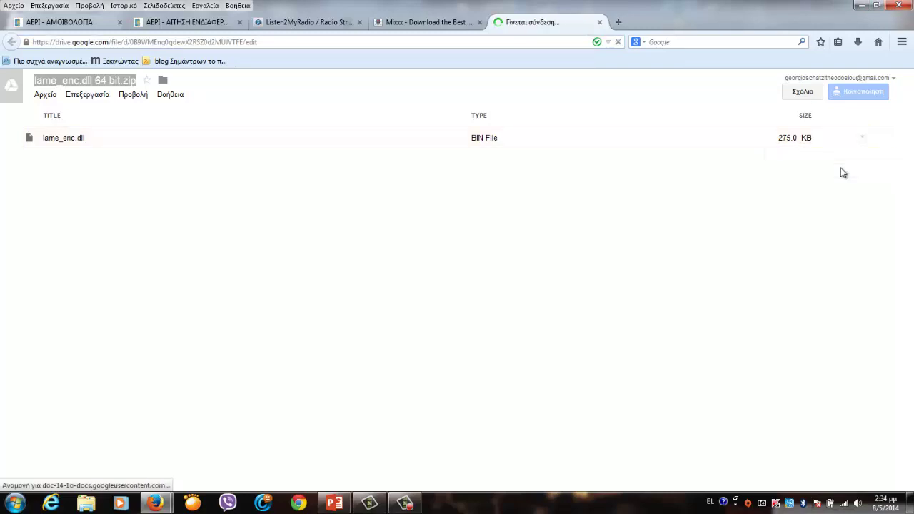
left_click(828, 456)
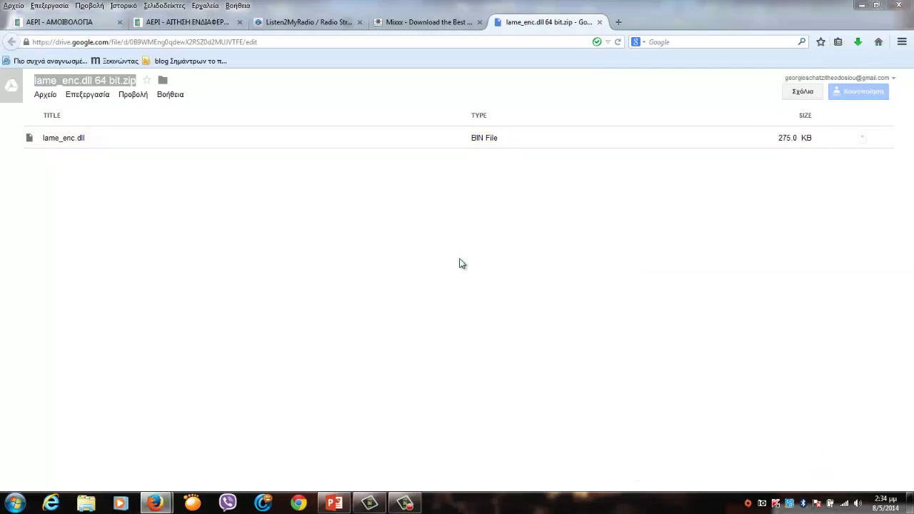
Extract lame_enc.dll from the archive to the desktop and minimize the archive and browser windows.
left_click(138, 126)
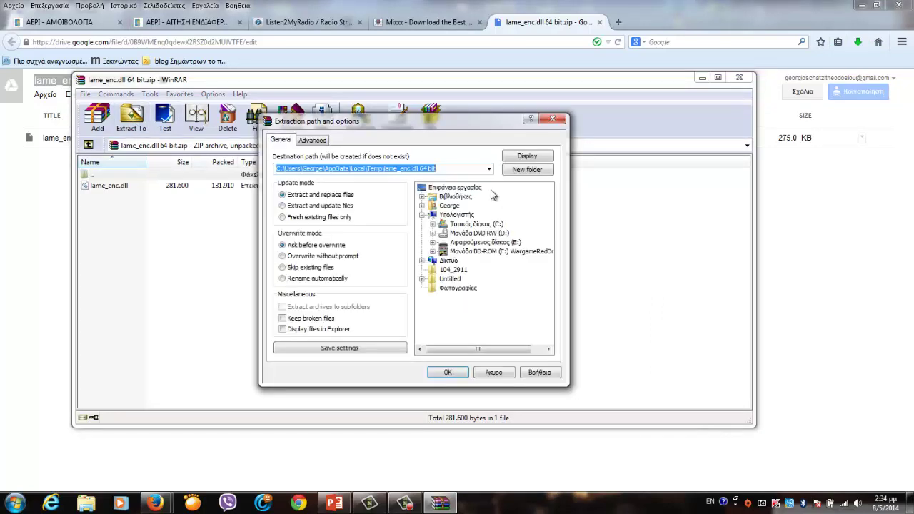
left_click(448, 372)
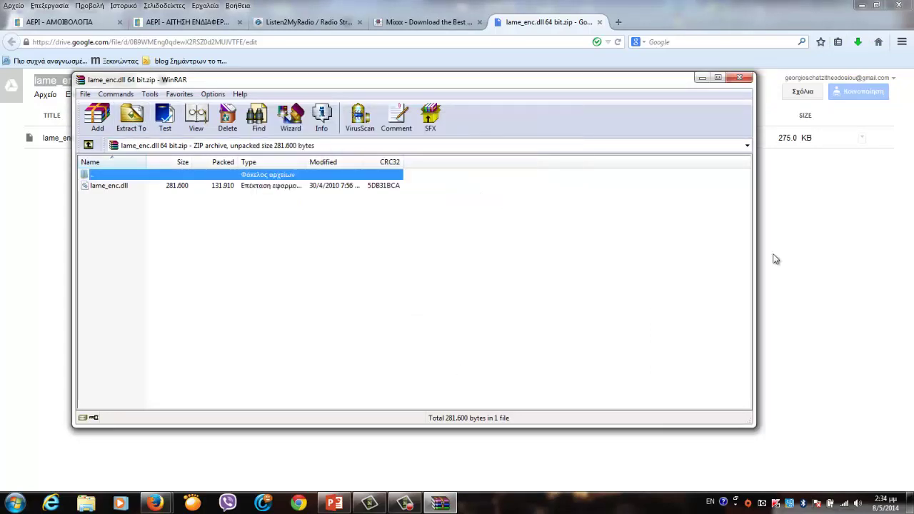
left_click(703, 78)
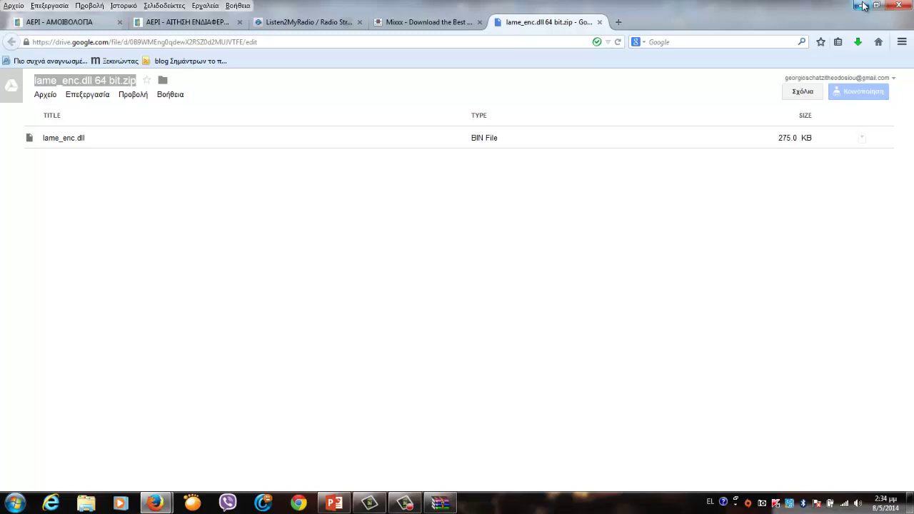
left_click(863, 7)
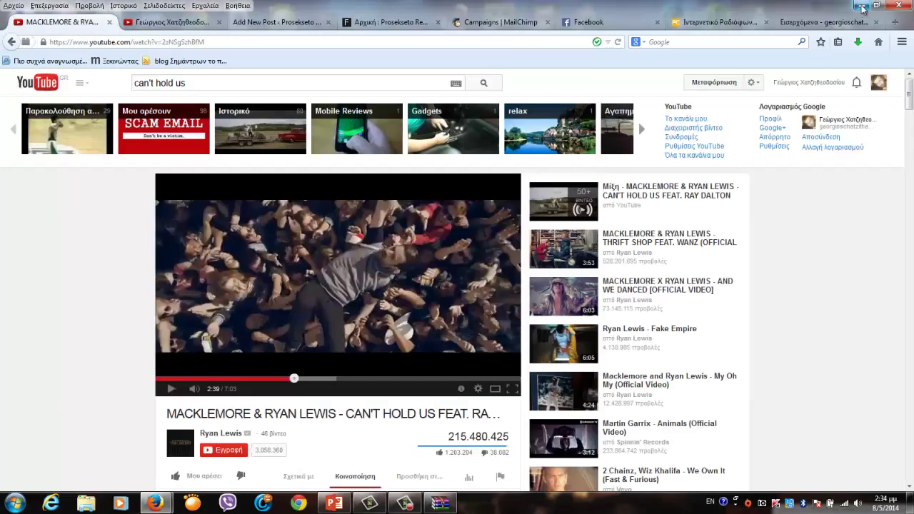
left_click(862, 7)
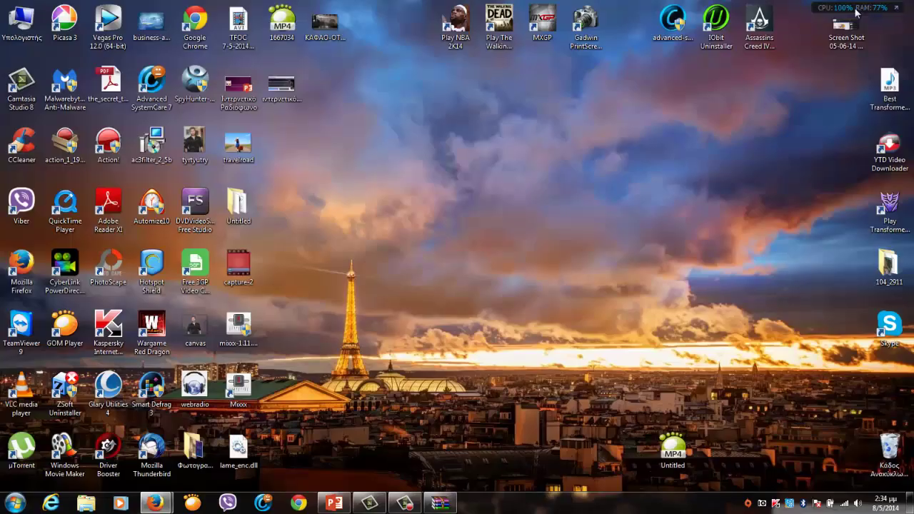
Paste the copied lame_enc.dll into the Mixxx program folder on drive C, granting administrator permission.
double_click(22, 39)
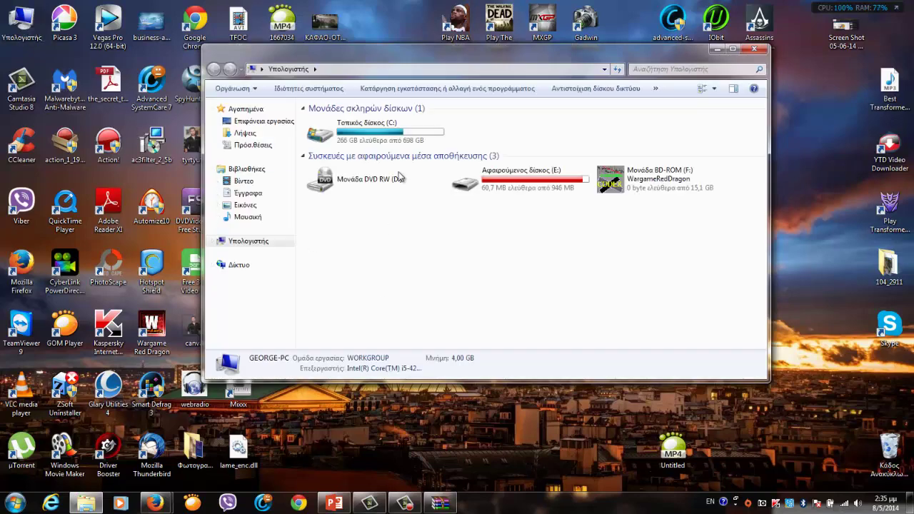
double_click(368, 127)
double_click(359, 218)
double_click(345, 289)
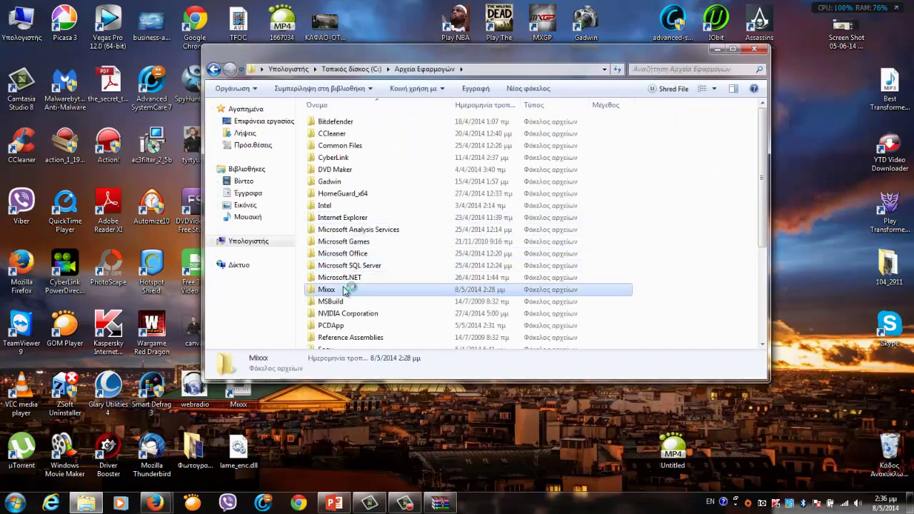
right_click(737, 244)
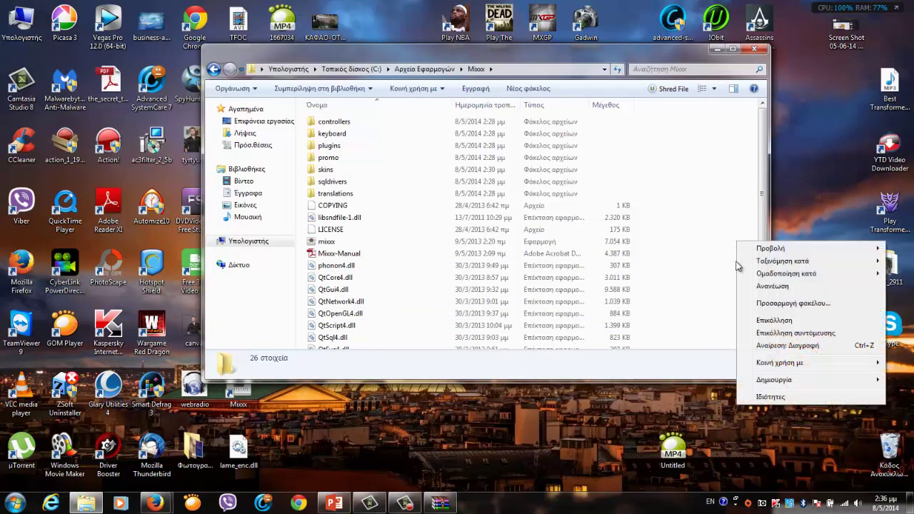
left_click(758, 320)
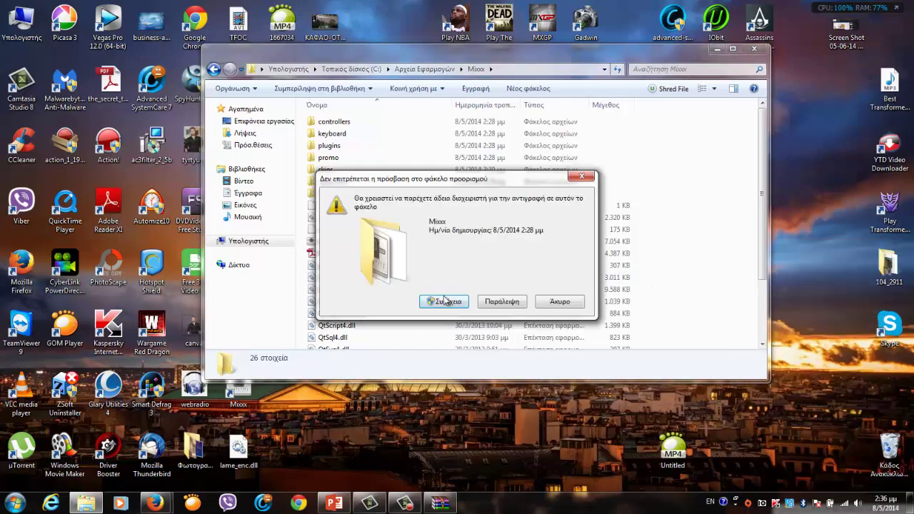
left_click(444, 301)
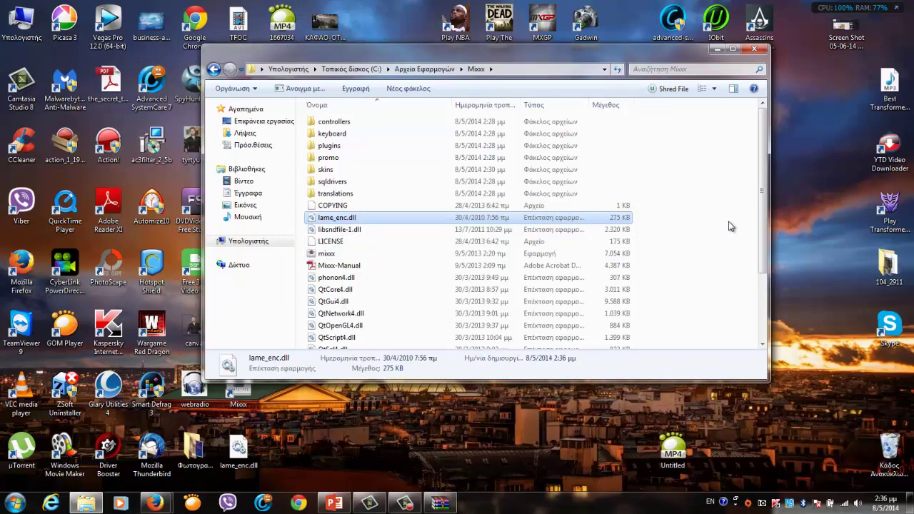
Close the folder, launch Mixxx with the Music library as its music folder, and maximize its window.
left_click(754, 48)
double_click(233, 393)
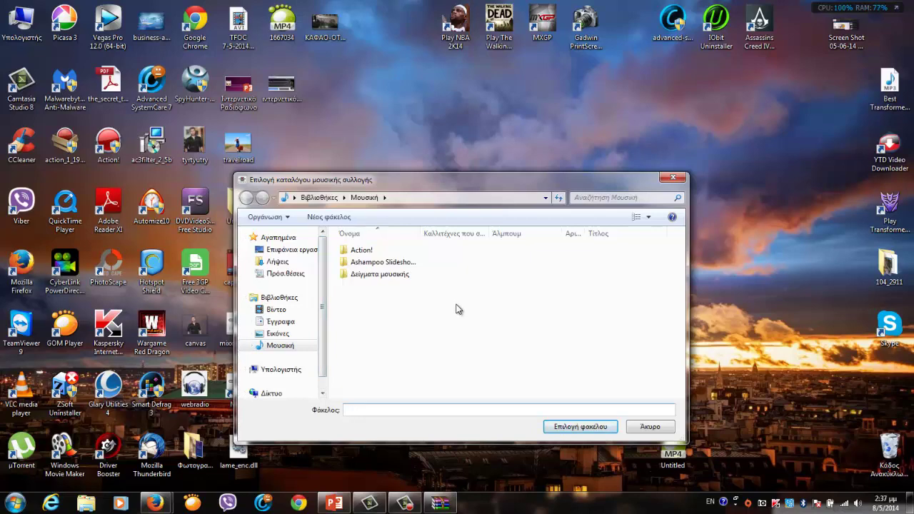
key("Return")
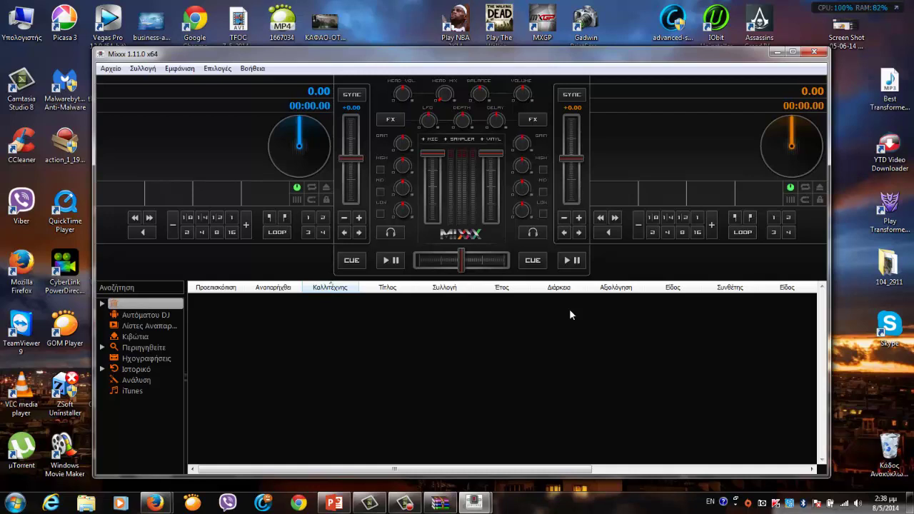
left_click(792, 52)
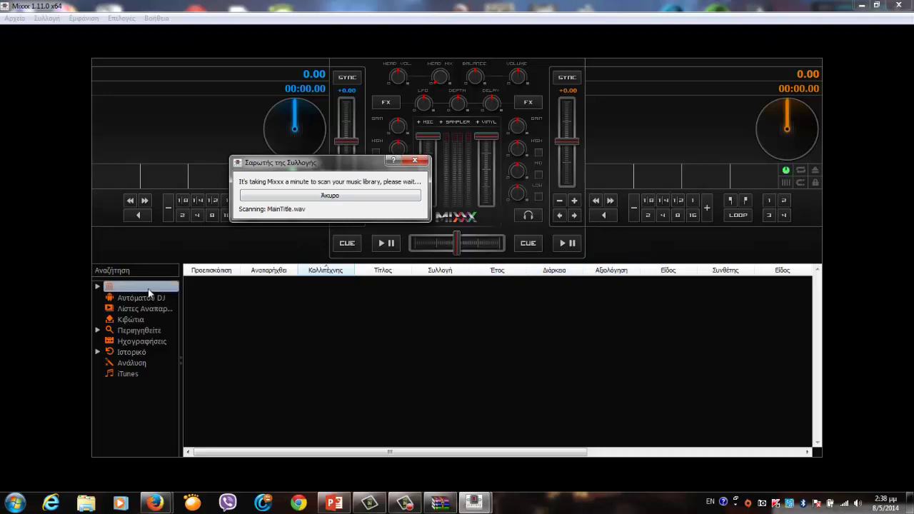
Enable live broadcasting in the Mixxx preferences and set the server type to Shoutcast.
left_click(118, 18)
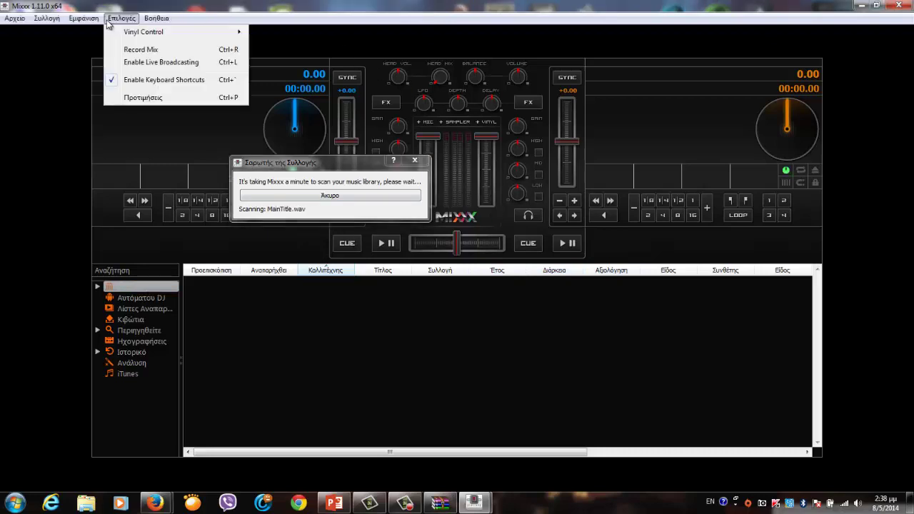
left_click(142, 97)
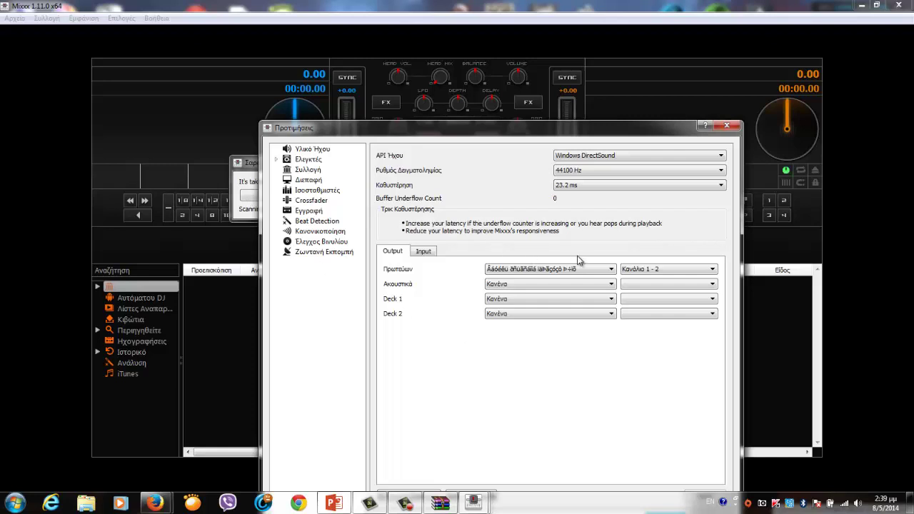
left_click(429, 253)
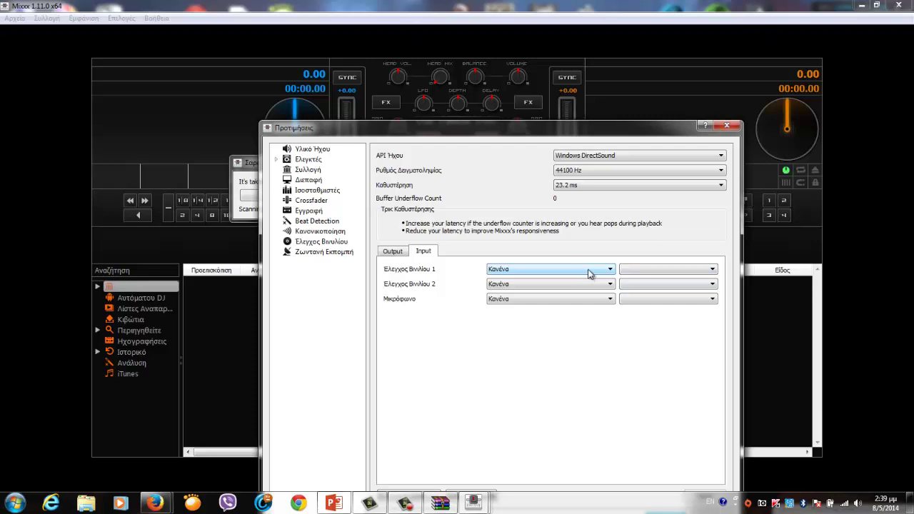
left_click(318, 253)
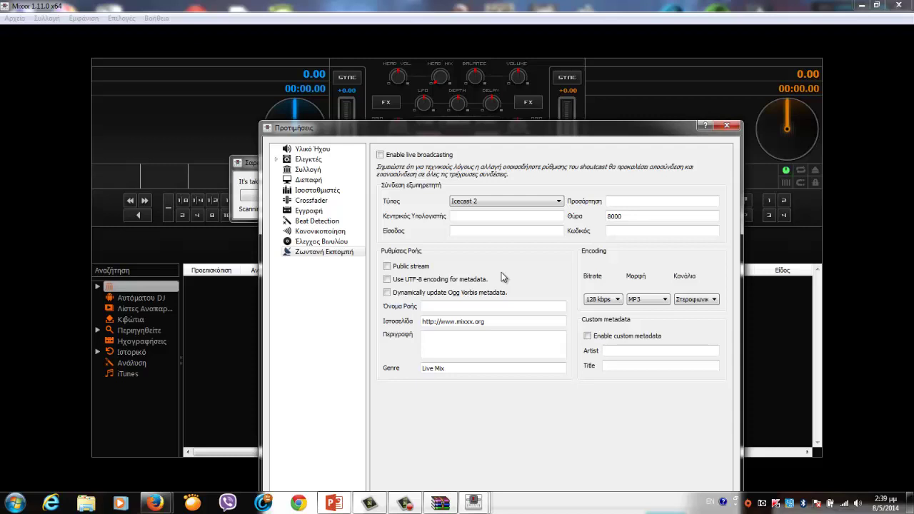
left_click(434, 157)
left_click(477, 203)
left_click(478, 218)
left_click(489, 229)
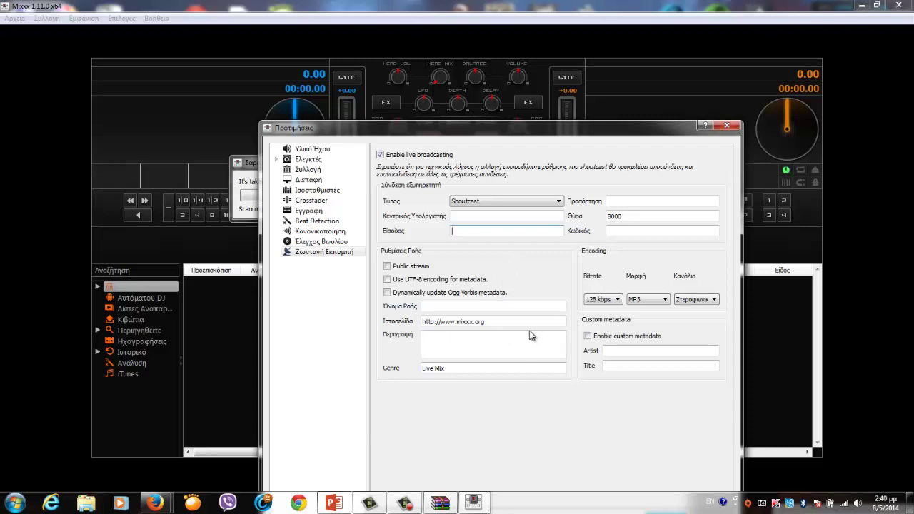
Set the broadcast encoding bitrate to 192 kbps and save the preferences.
left_click(483, 371)
left_click(614, 301)
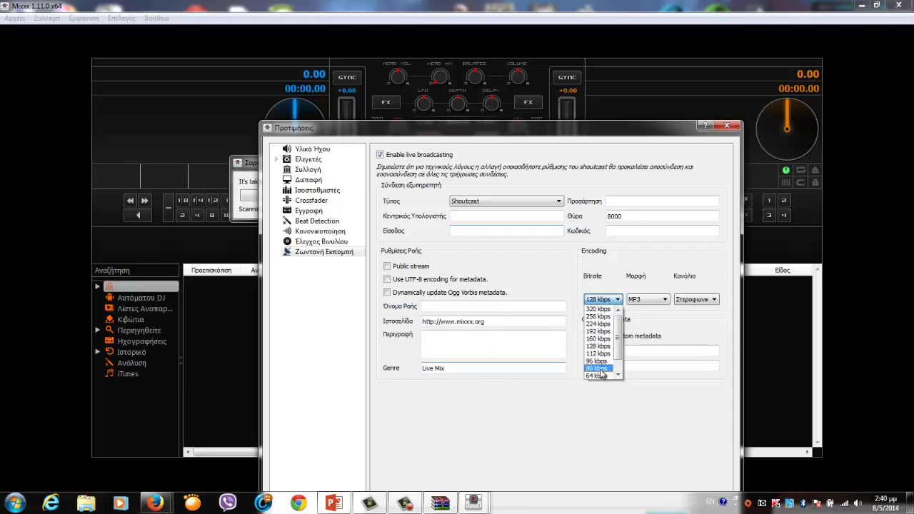
left_click(598, 331)
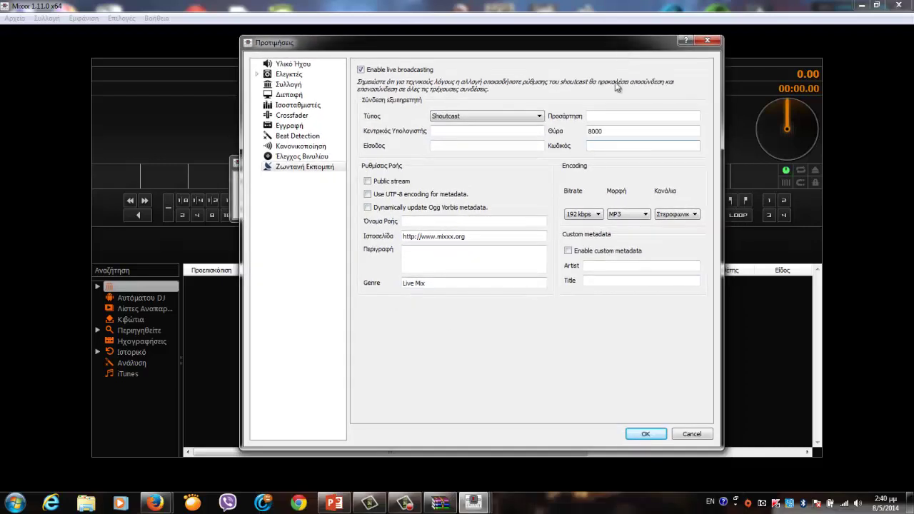
left_click(645, 434)
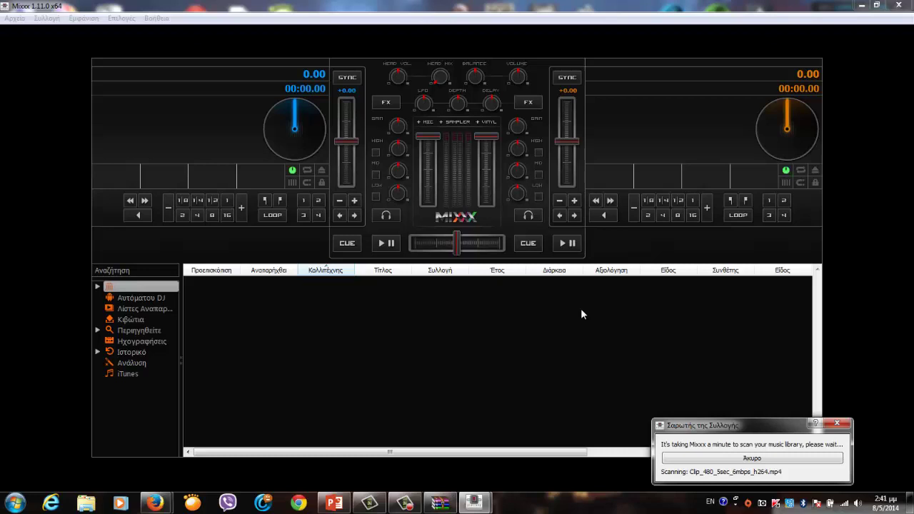